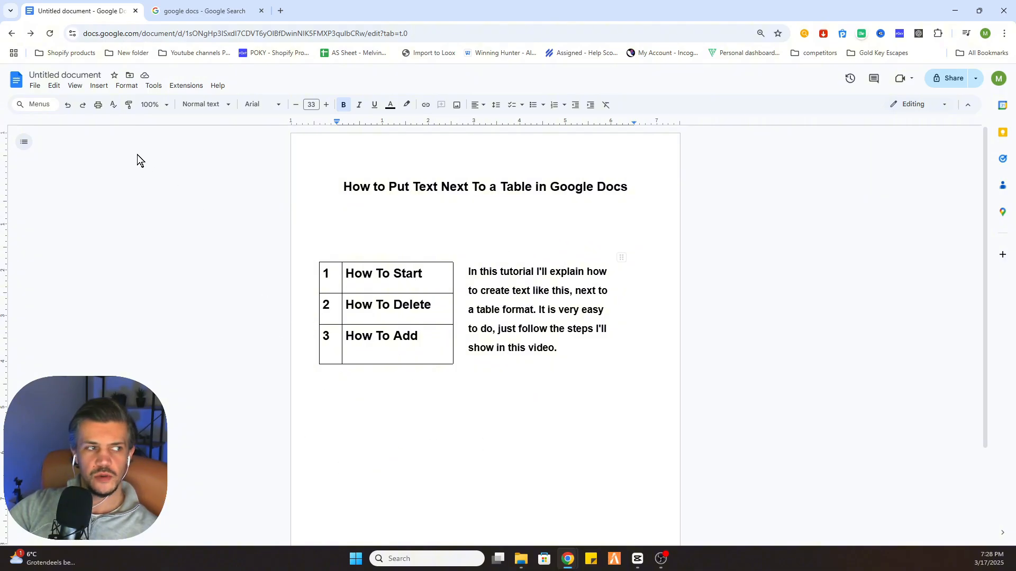
Insert a two-column, three-row table below the existing table and paragraph
left_click(99, 86)
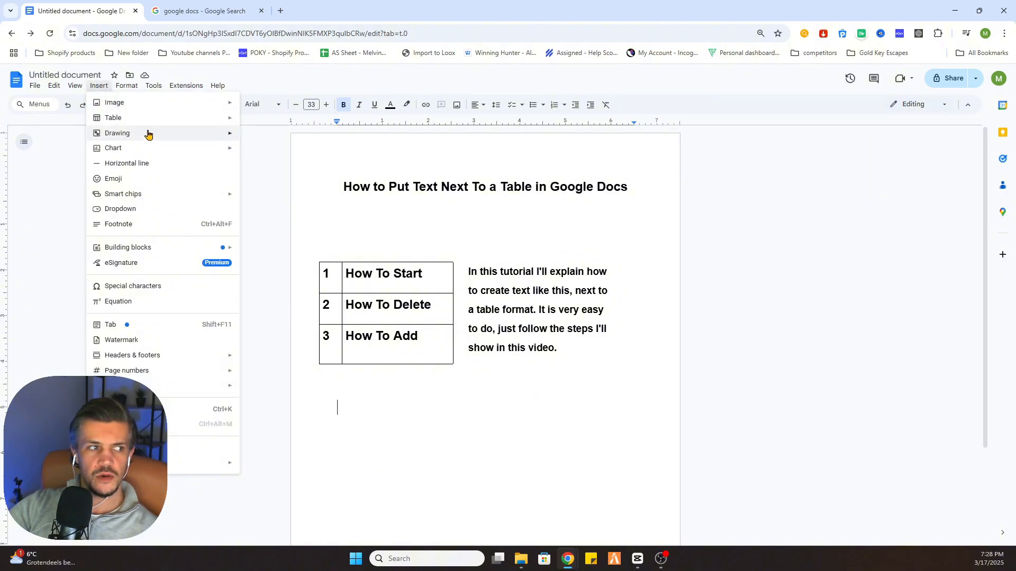
mouse_move(148, 133)
mouse_move(199, 120)
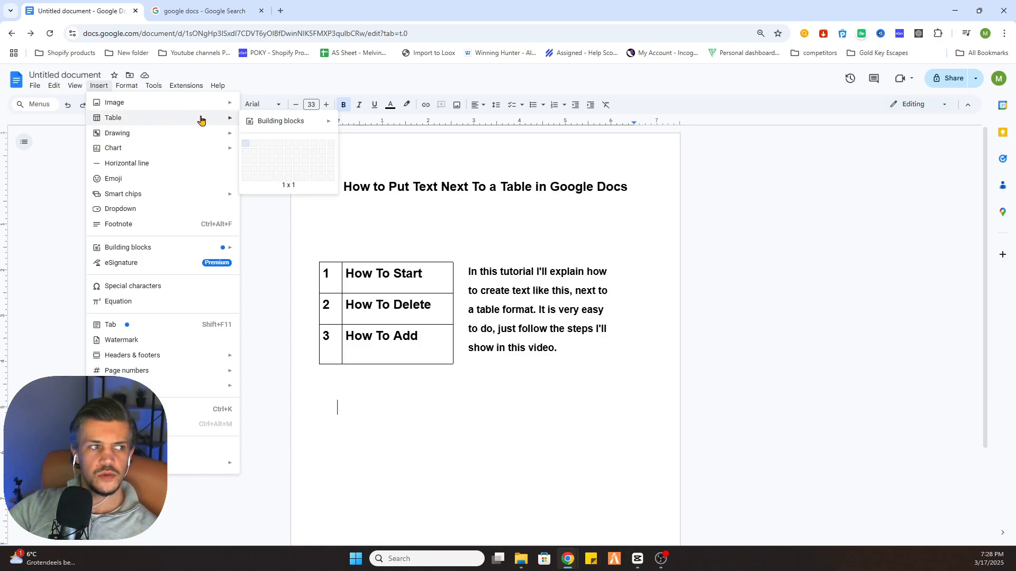
left_click(252, 159)
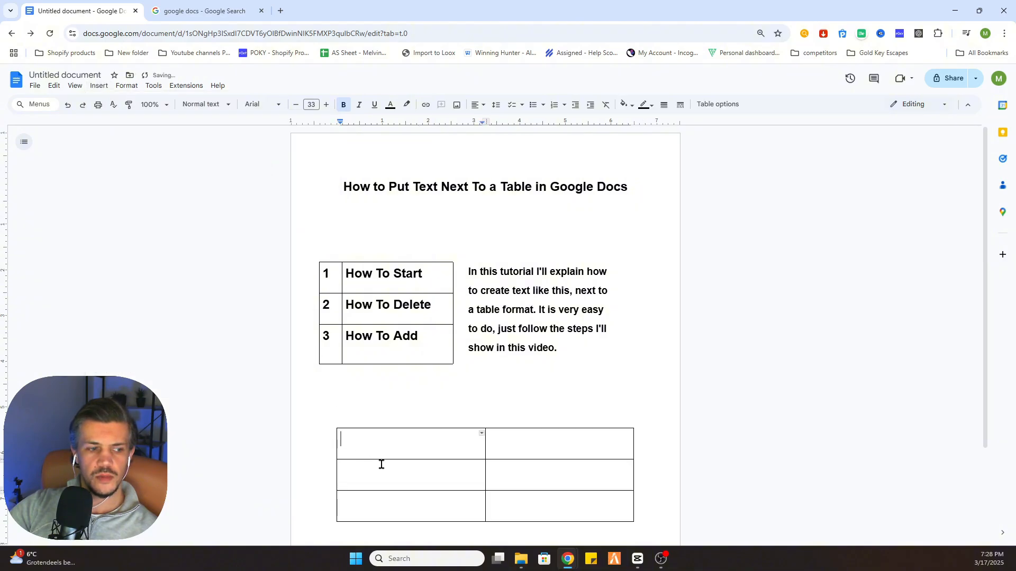
Narrow the new table's first column and pull its left edge outward to line up with the table above
left_click_drag(485, 471, 365, 468)
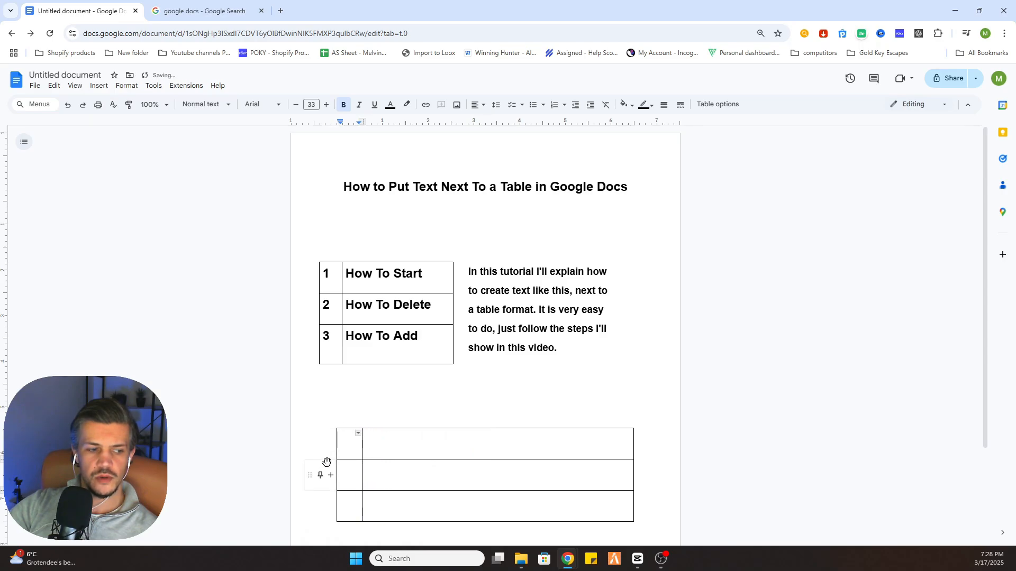
left_click(323, 423)
left_click_drag(323, 424, 303, 424)
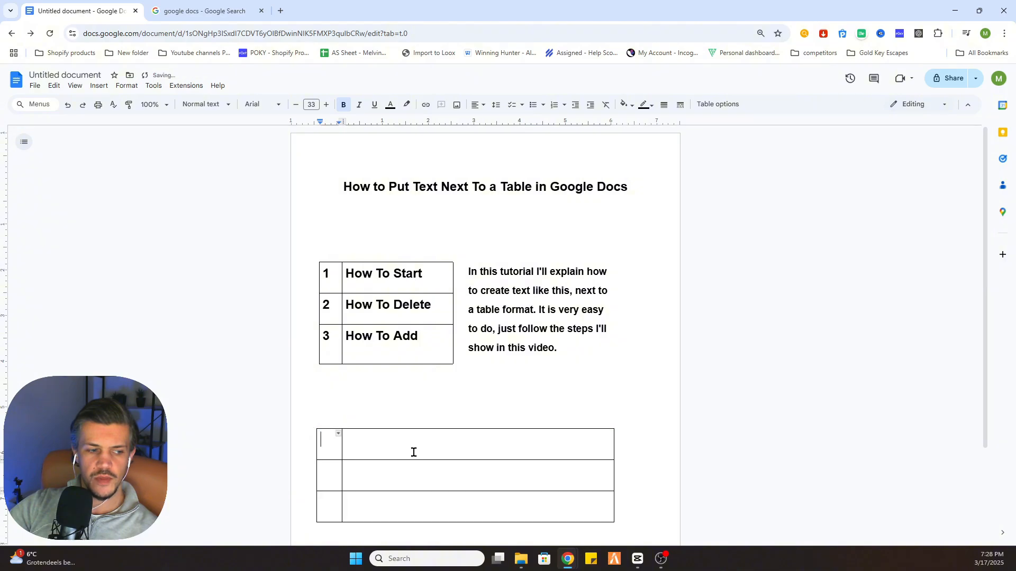
Number the first-column cells 1, 2 and 3
type("1")
key("Down")
type("2")
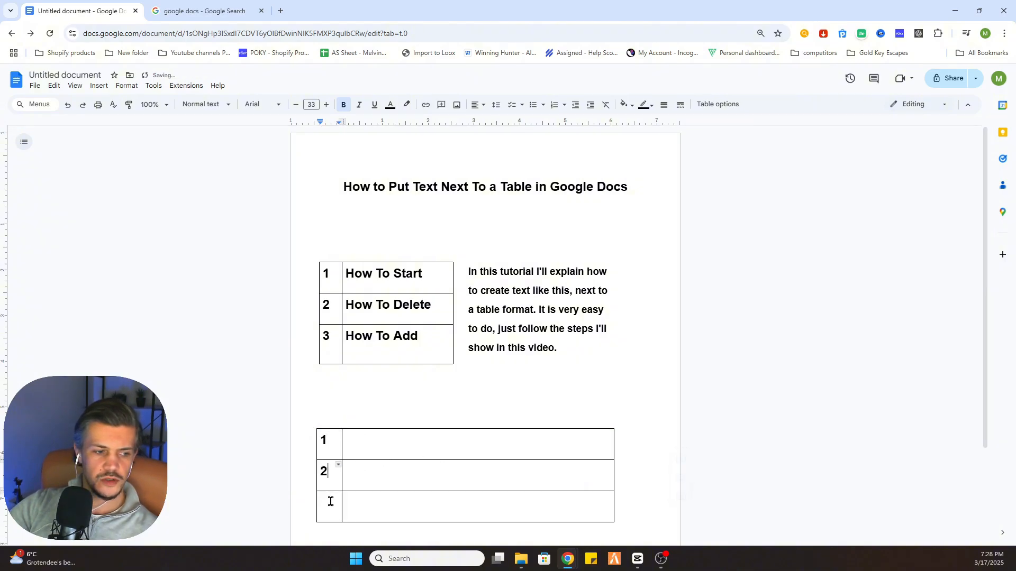
key("Down")
type("3")
Fill the second-column cells with placeholder text dfzdasdf, dsafasdfdas and adsfdasf
left_click(376, 447)
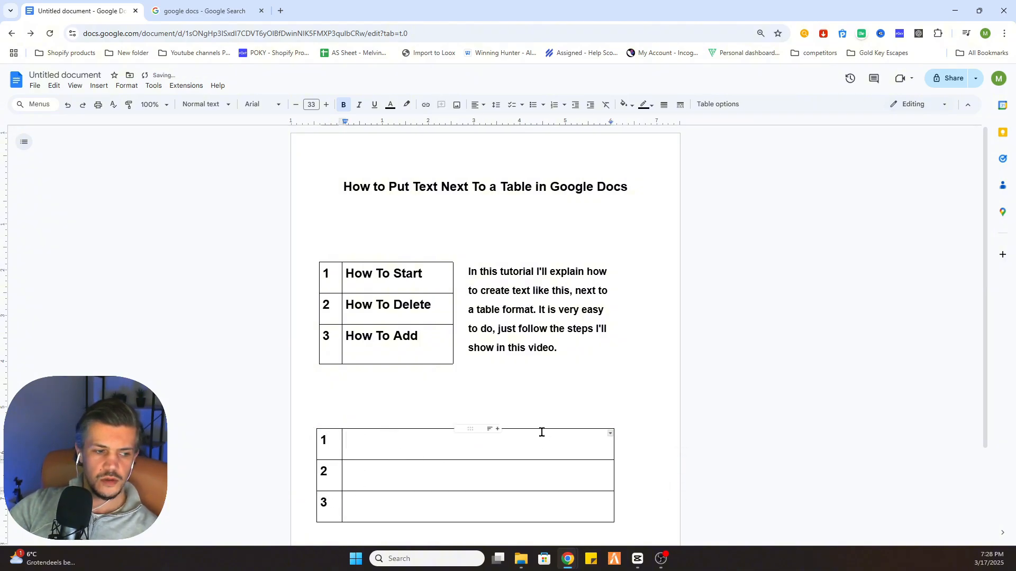
type("dfzdasdf")
left_click(364, 475)
type("dsafasdfdas")
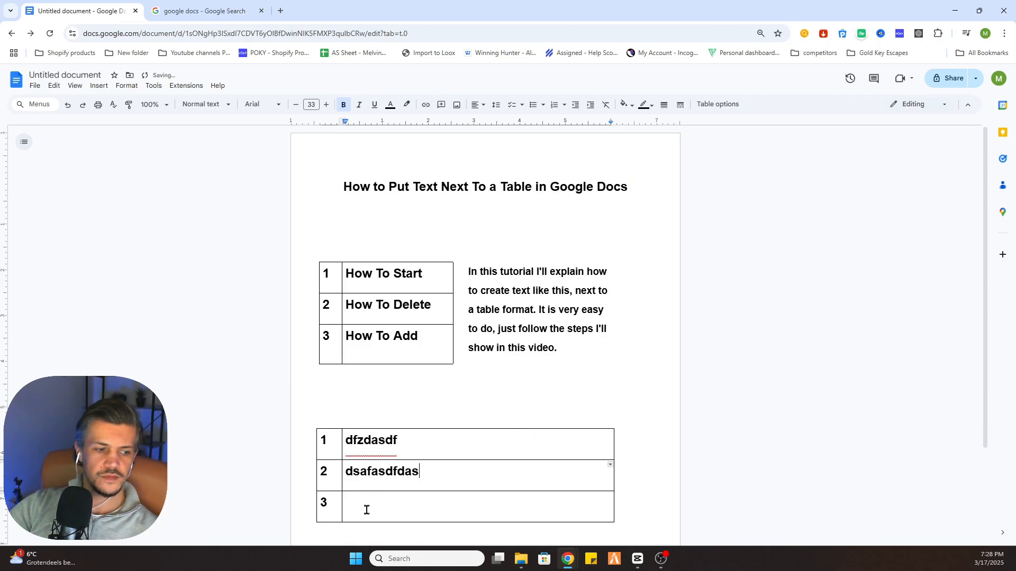
left_click(366, 509)
type("adsfdasf")
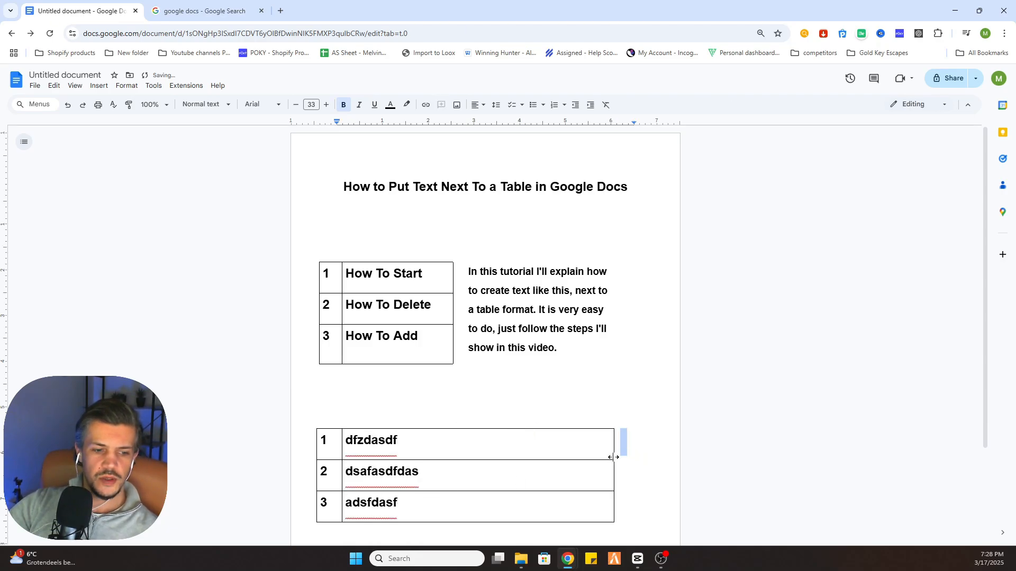
Narrow the table's right edge to match the right edge of the table above
left_click_drag(614, 457, 452, 449)
left_click(437, 446)
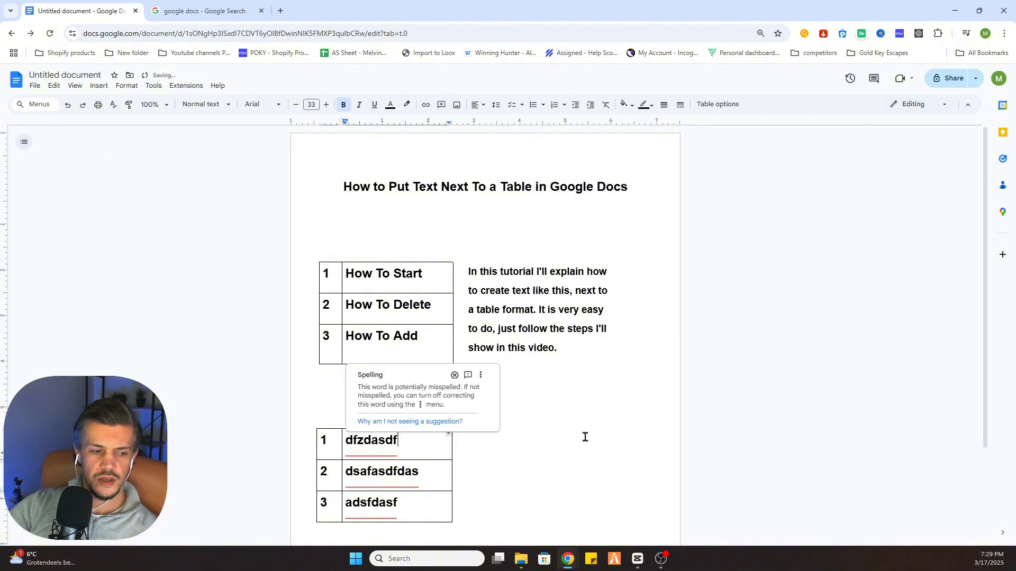
right_click(426, 447)
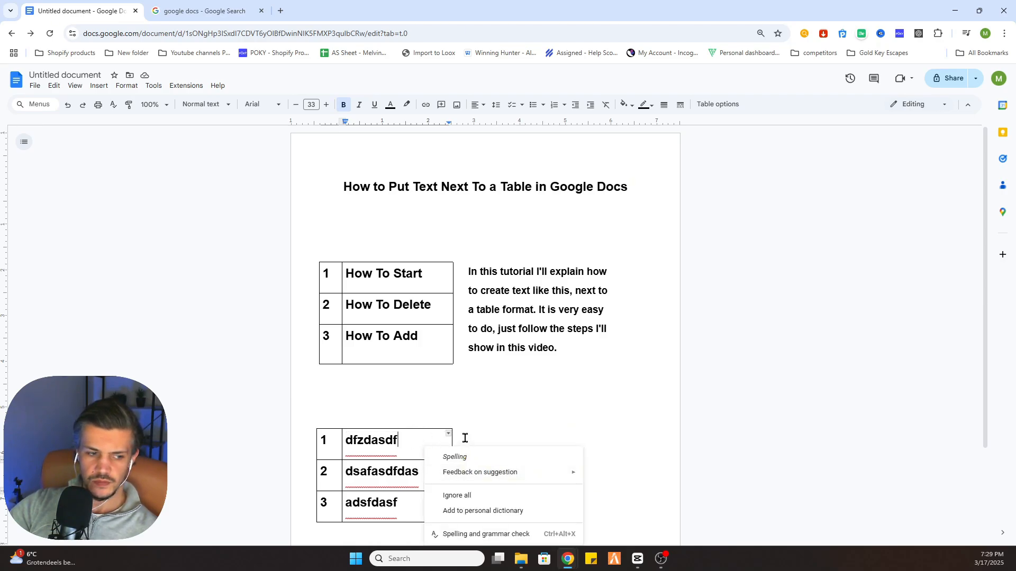
left_click_drag(983, 280, 972, 334)
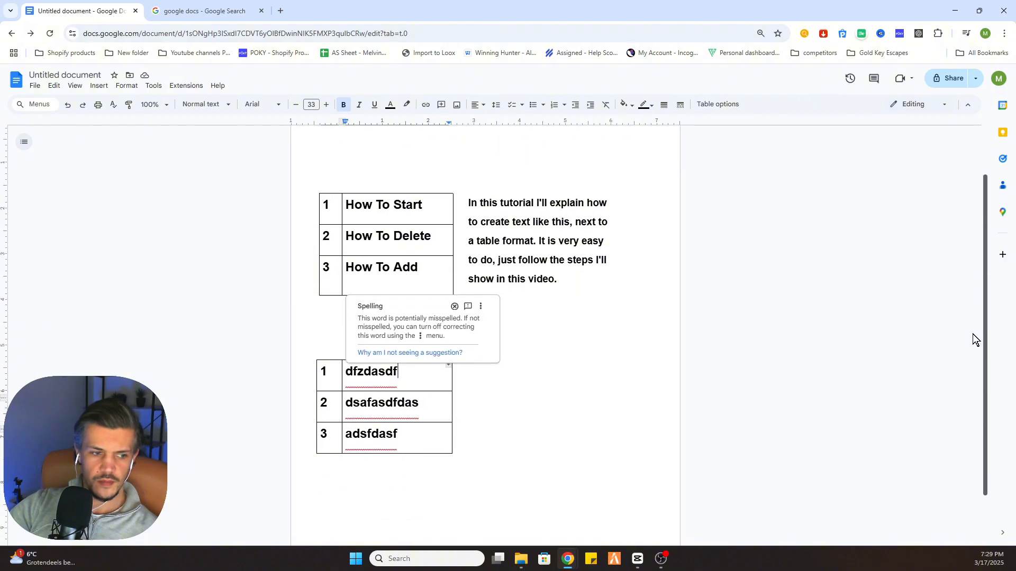
left_click(535, 388)
left_click(440, 369)
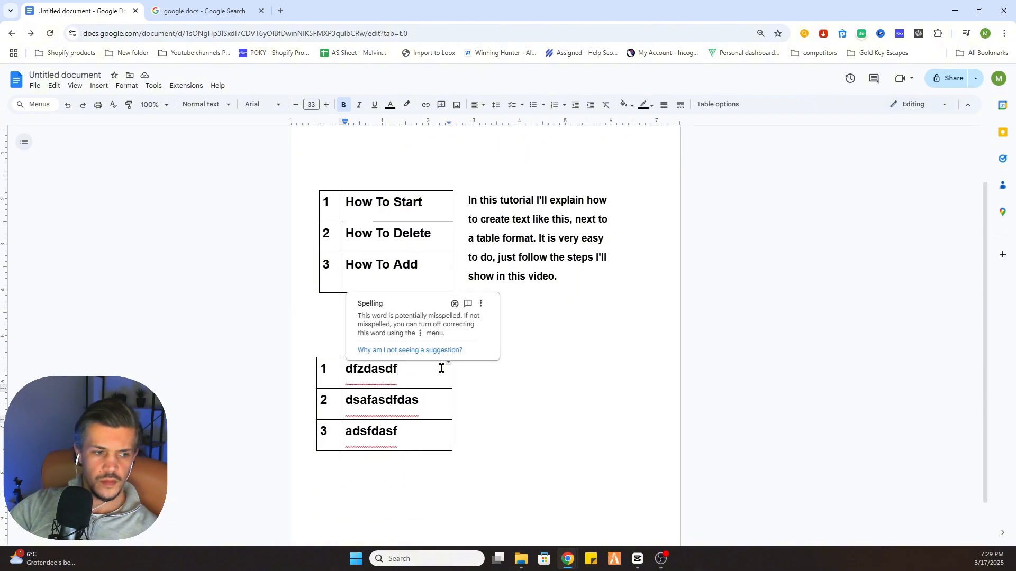
left_click(480, 304)
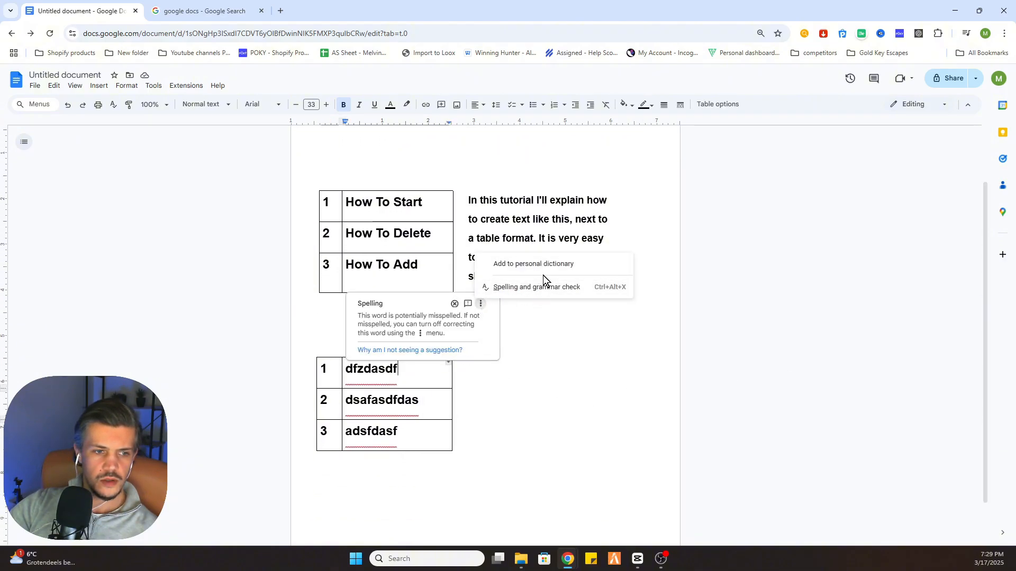
left_click(456, 304)
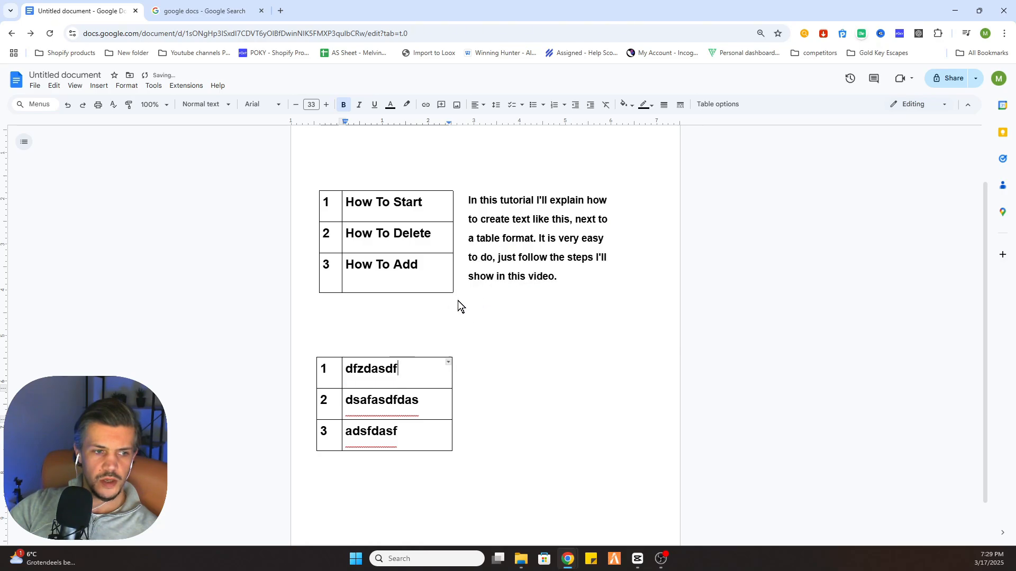
Insert a column to the right of the text column and narrow it to a thin spacer
right_click(433, 375)
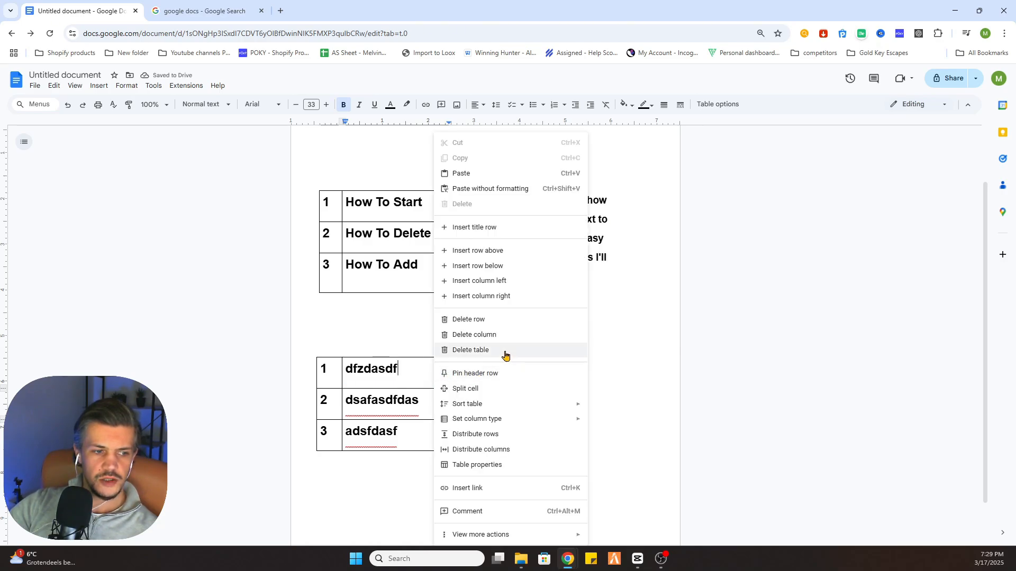
left_click(485, 297)
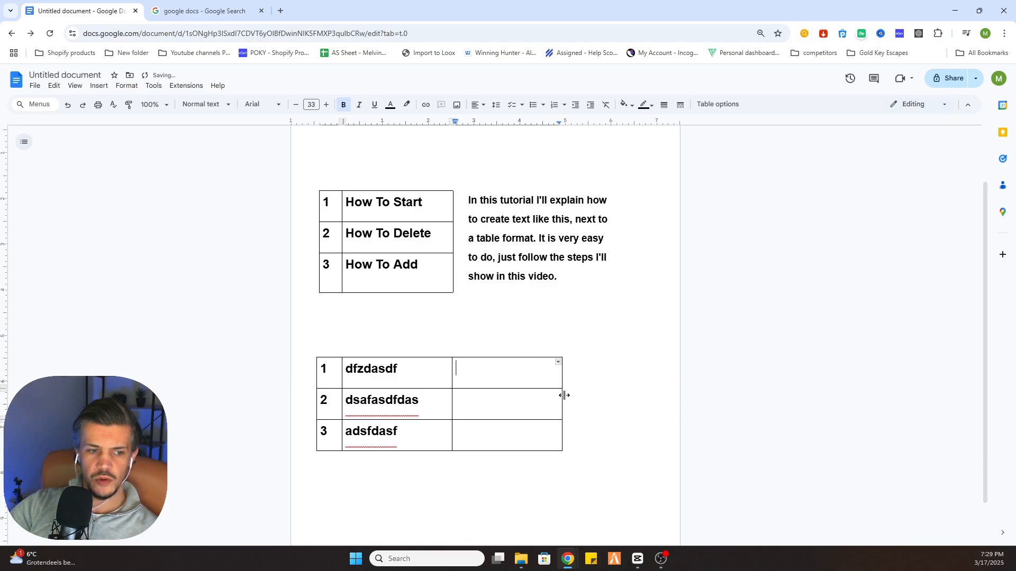
left_click_drag(564, 395, 472, 392)
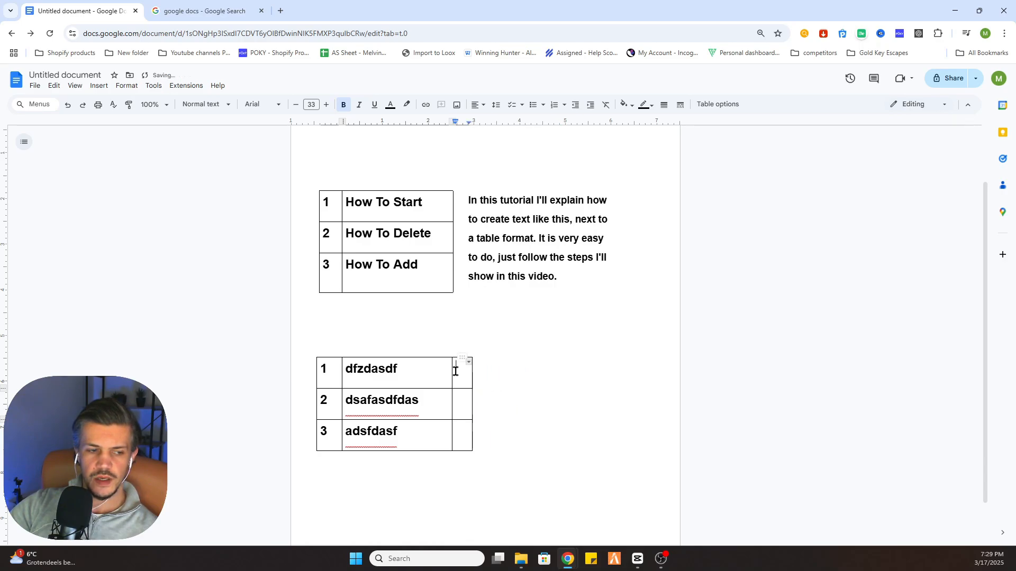
Insert another column right of the spacer and widen it to about the page margin
right_click(460, 378)
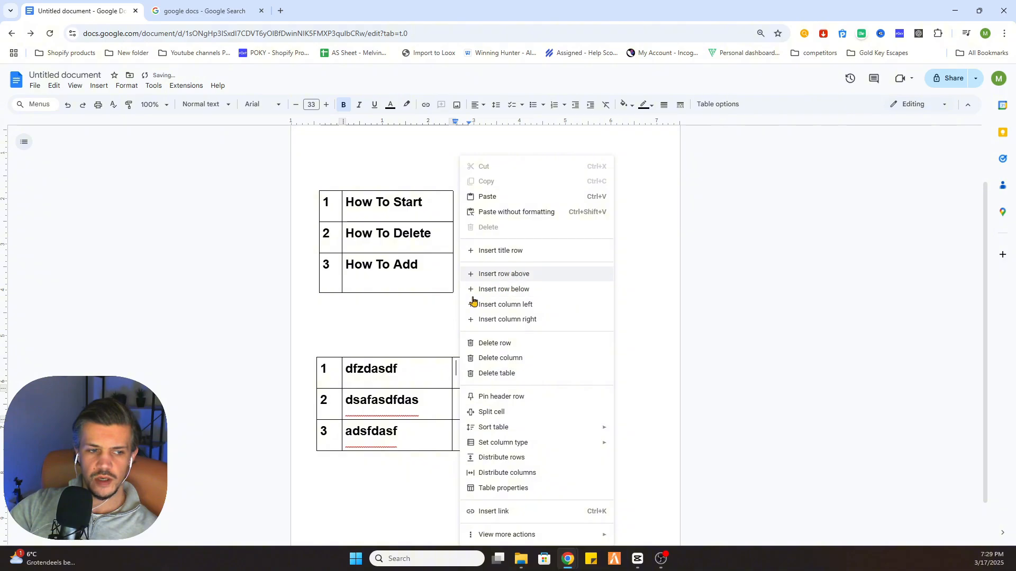
left_click(636, 357)
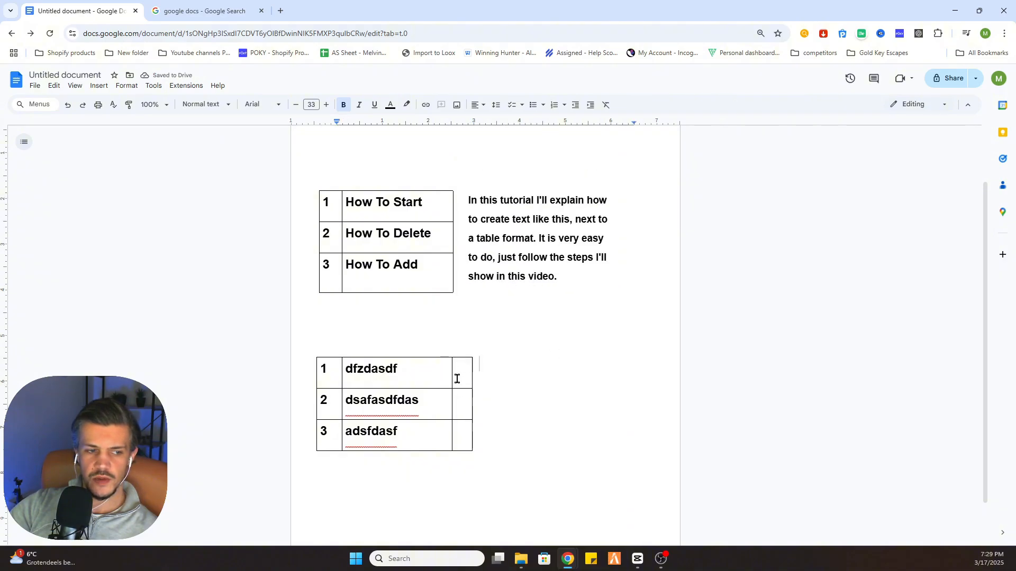
right_click(460, 381)
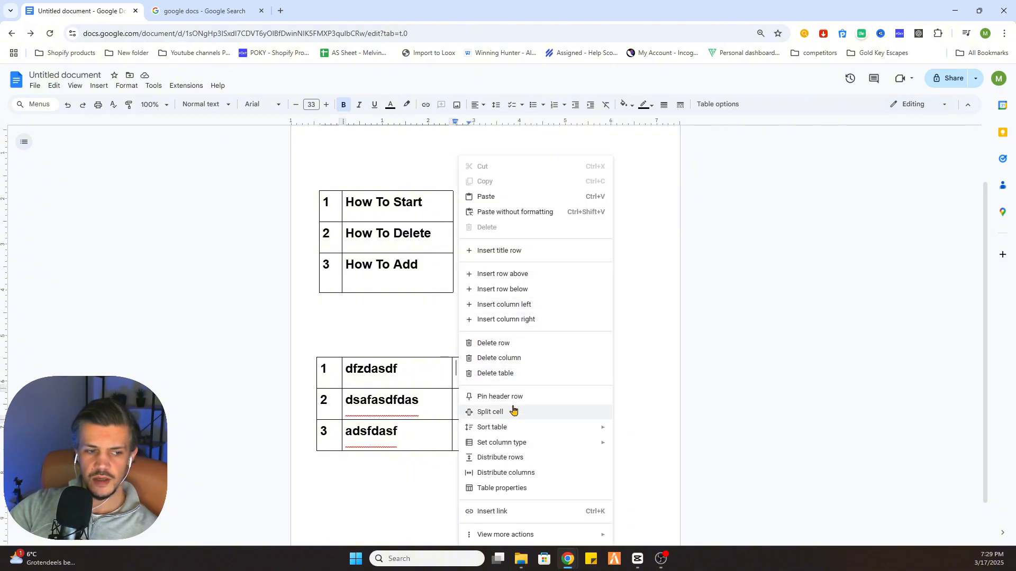
left_click(526, 323)
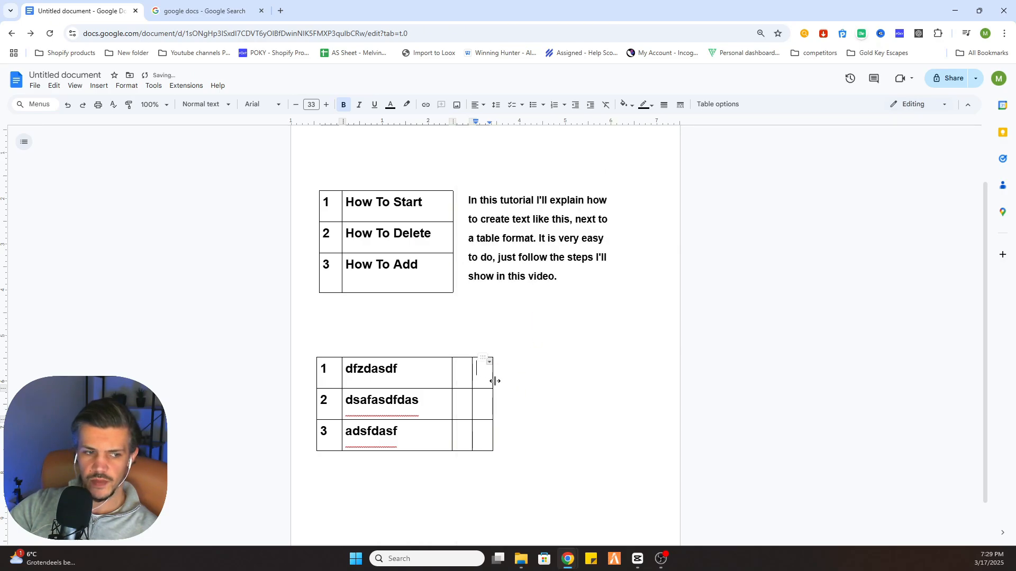
left_click_drag(495, 381, 608, 376)
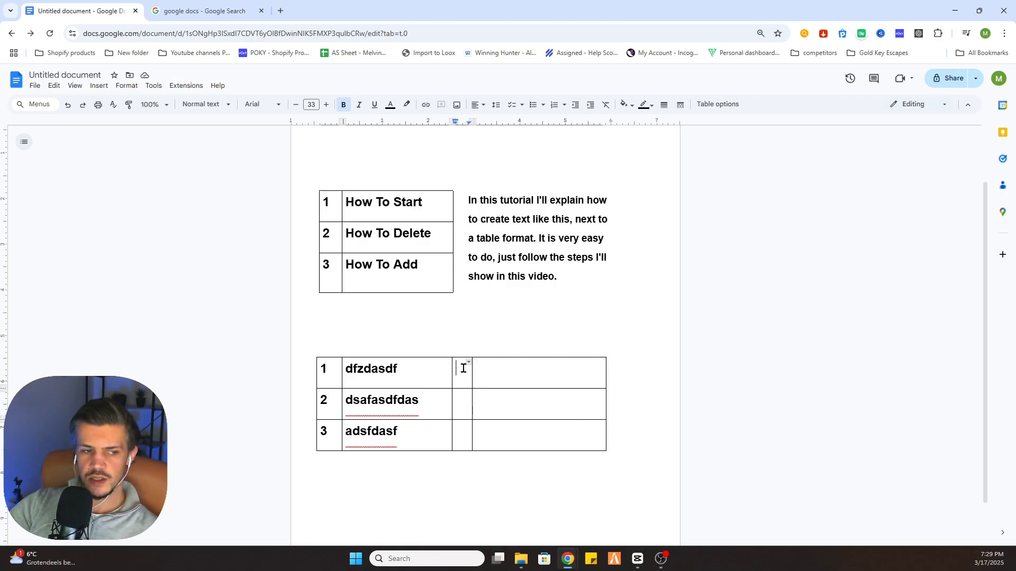
Merge the three cells of the thin spacer column
left_click_drag(461, 367, 459, 426)
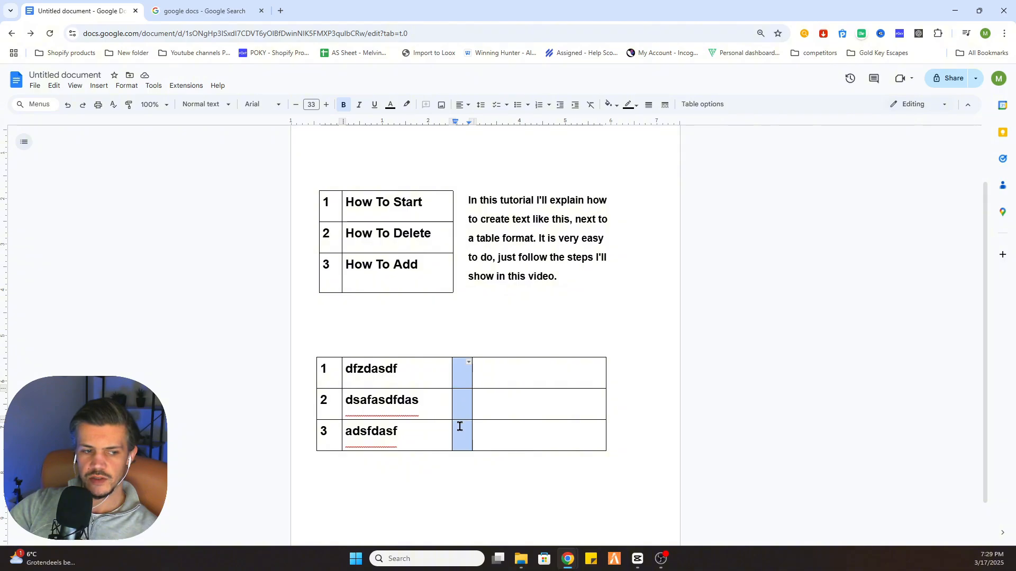
right_click(461, 370)
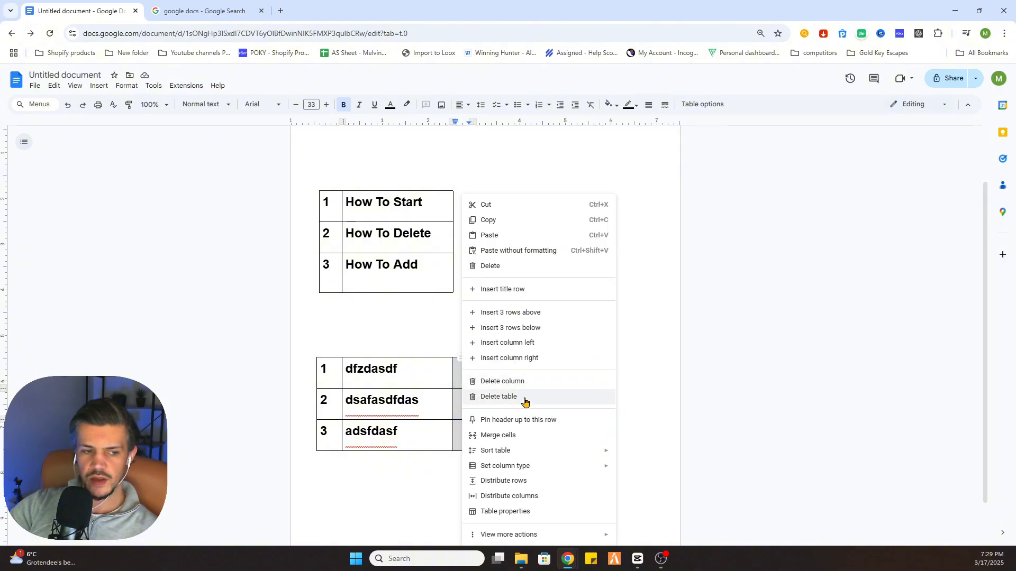
left_click(511, 435)
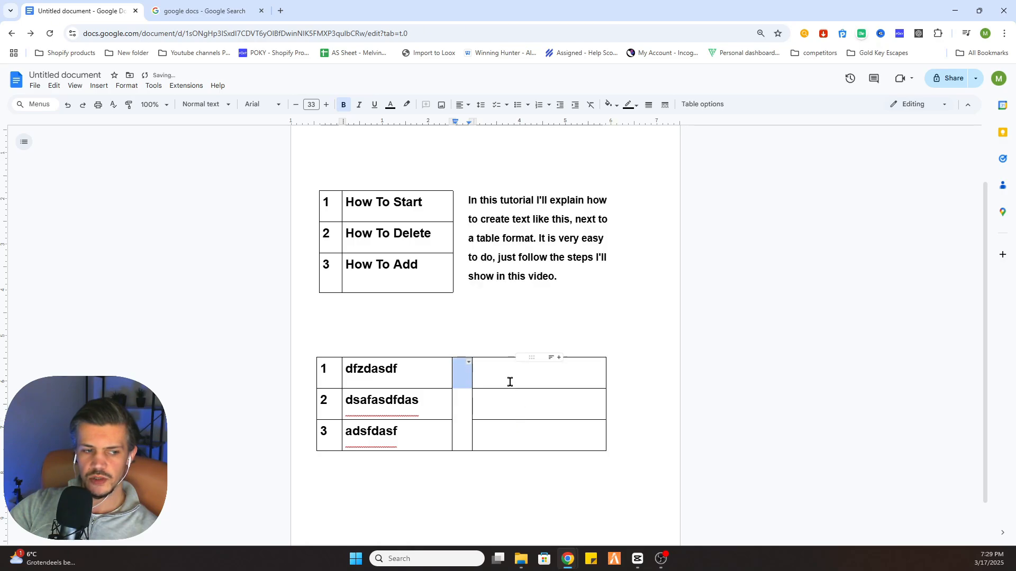
Merge the three cells of the last wide column into one cell
left_click_drag(510, 369, 535, 426)
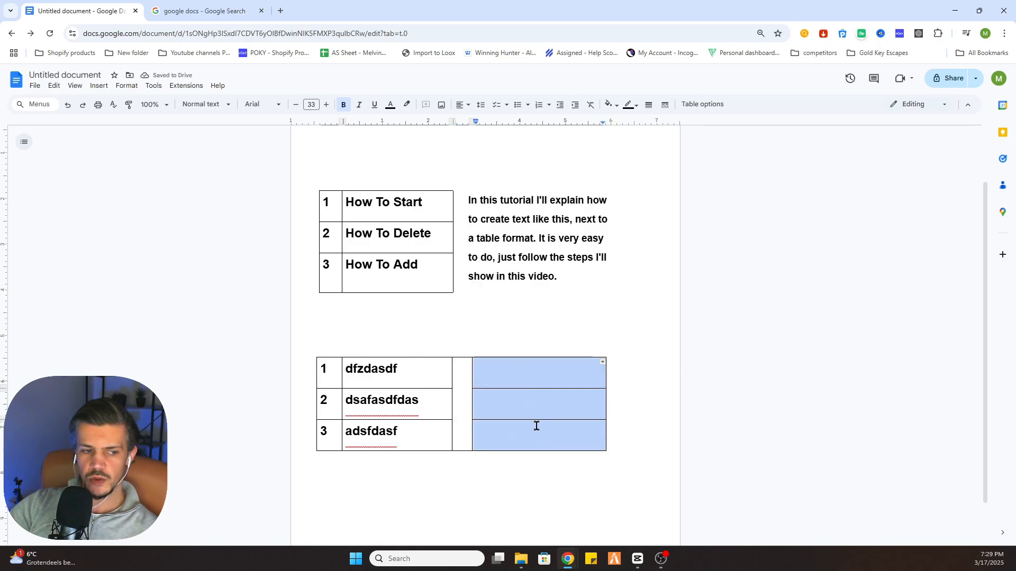
right_click(509, 373)
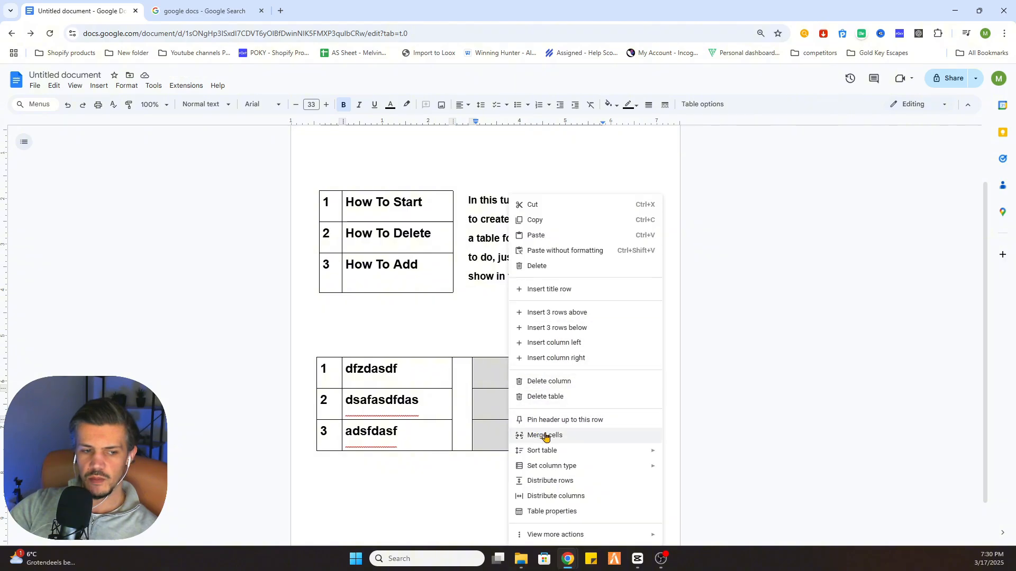
left_click(576, 435)
left_click(500, 394)
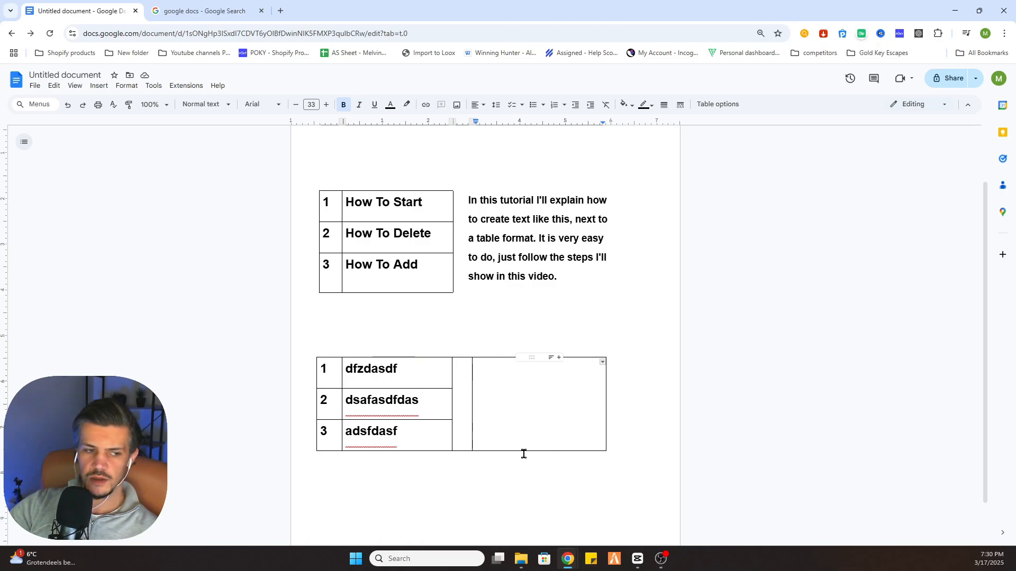
Select all borders of the spacer column and set their colour to white
left_click(463, 374)
left_click_drag(463, 374, 466, 390)
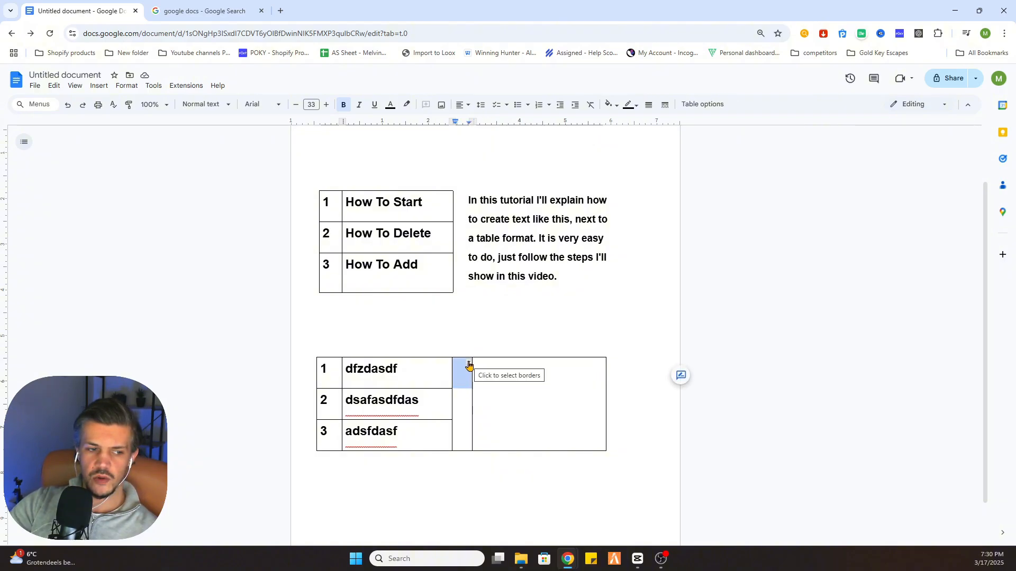
left_click(469, 365)
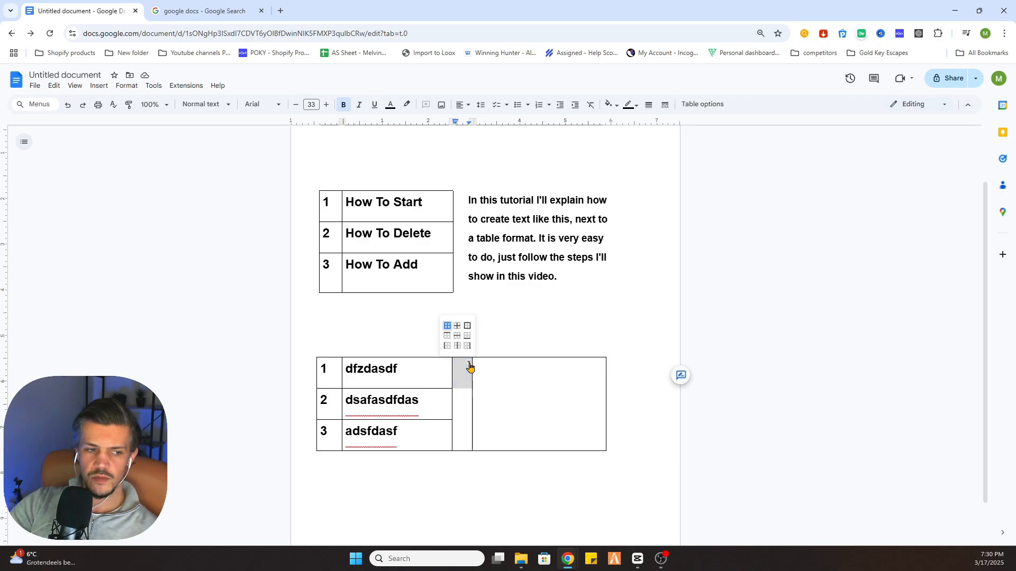
left_click(448, 327)
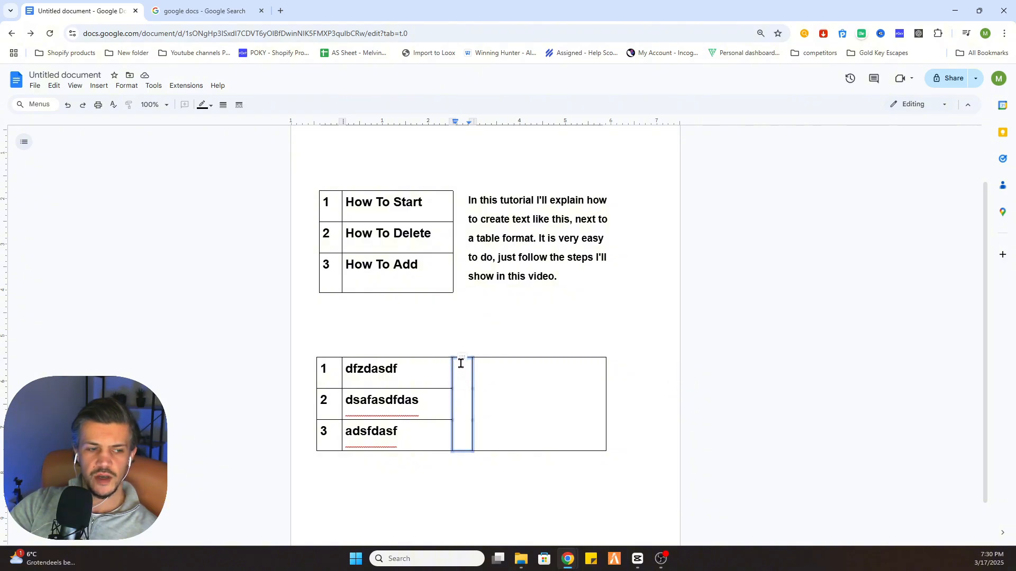
left_click(211, 110)
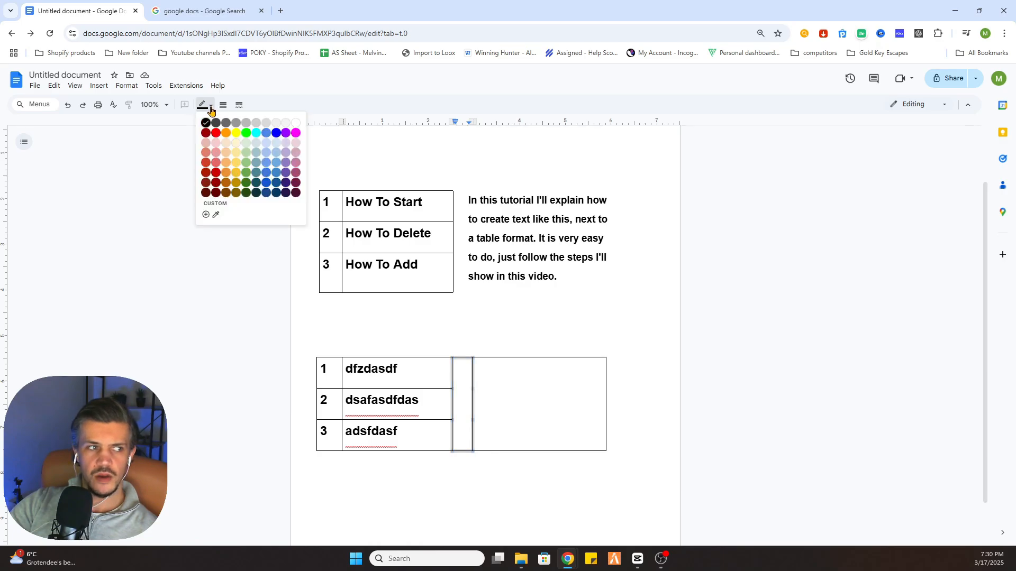
left_click(296, 124)
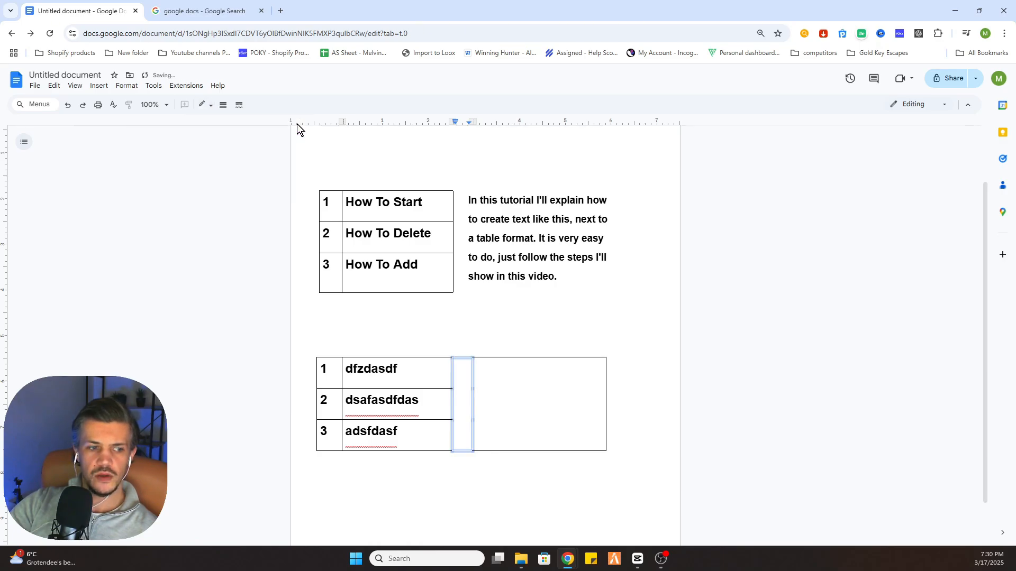
left_click(507, 498)
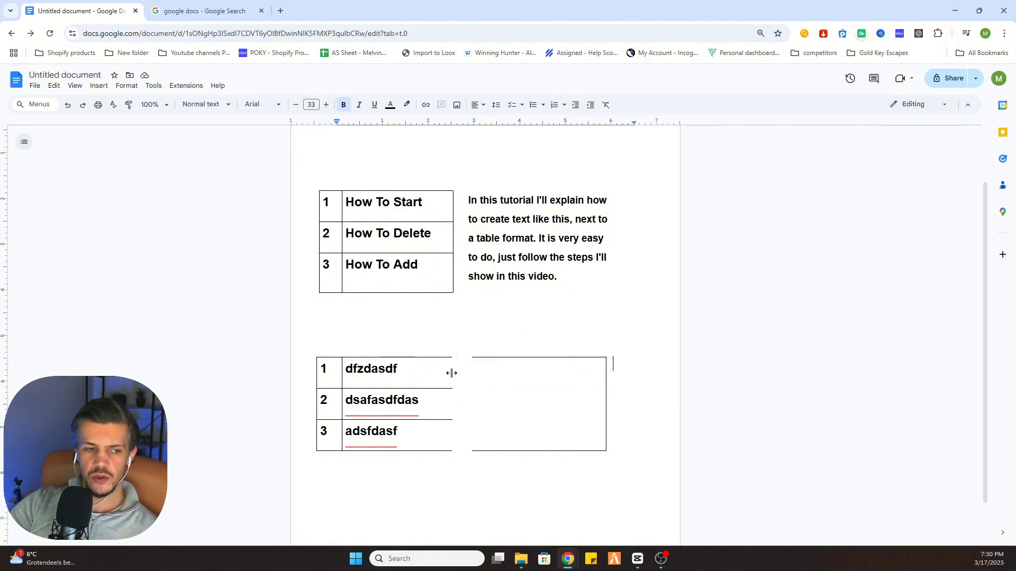
Set the left border of the thin spacer column back to black
left_click(461, 380)
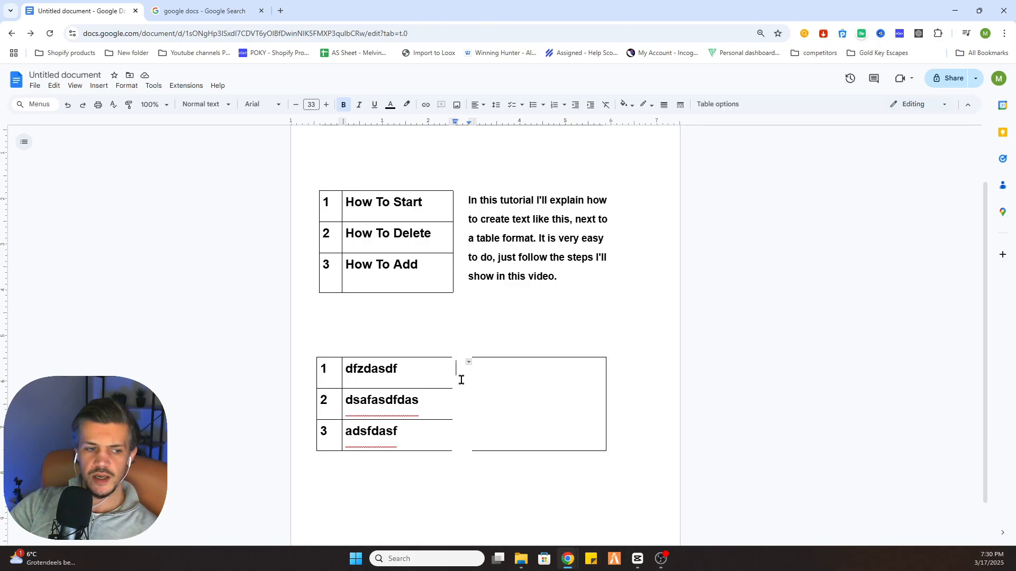
left_click(469, 364)
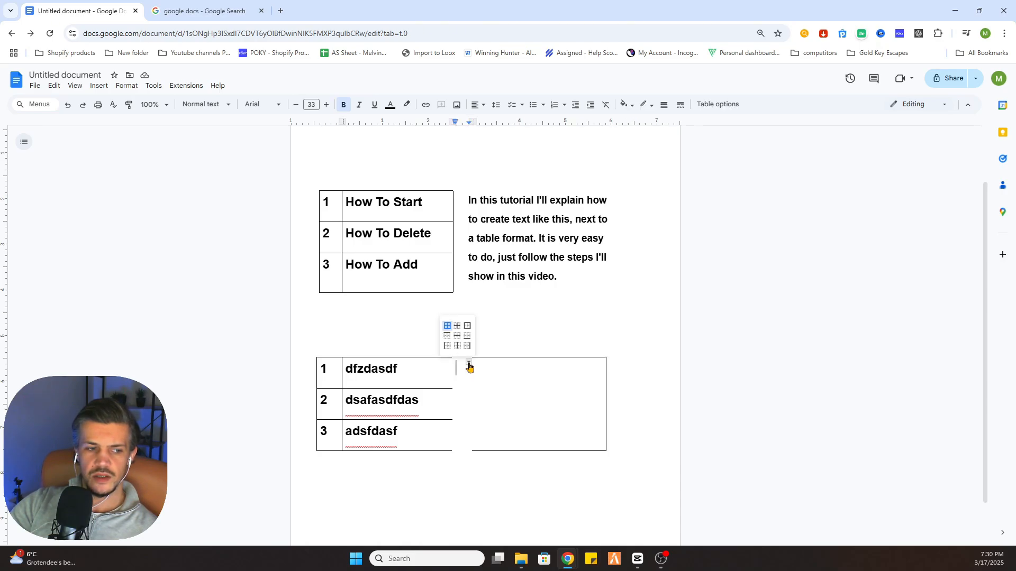
left_click(447, 346)
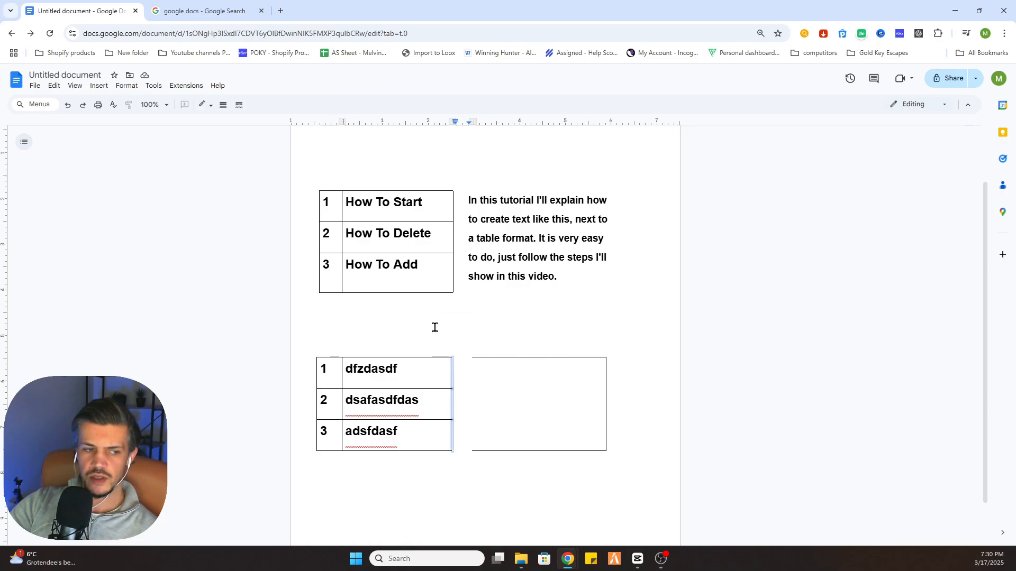
left_click(208, 105)
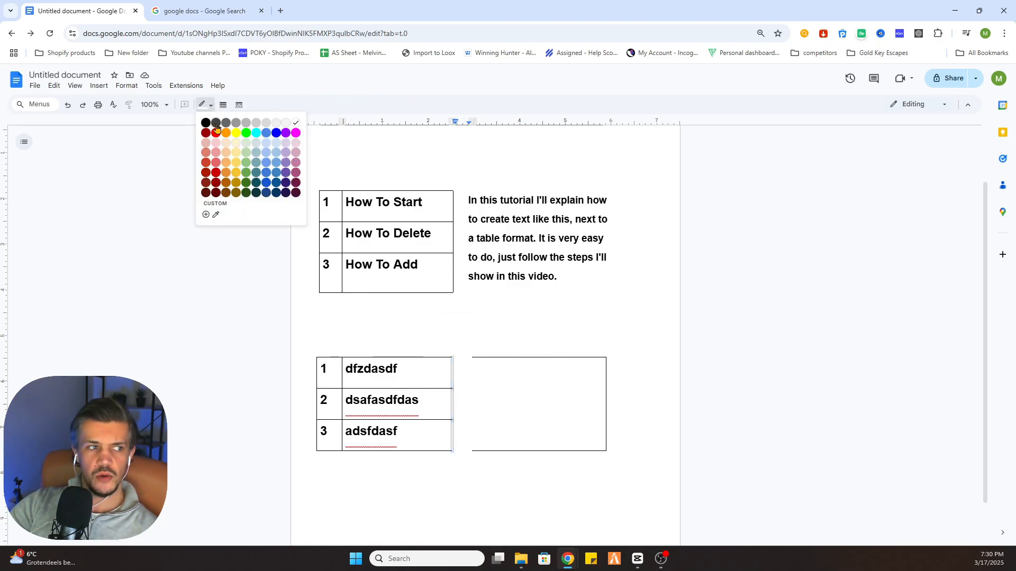
left_click(205, 123)
left_click(494, 385)
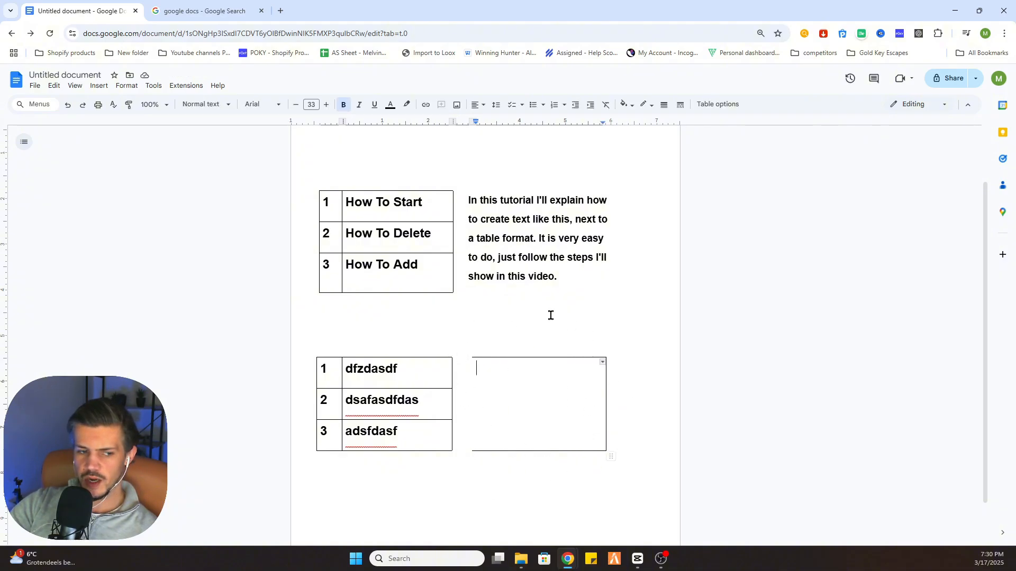
Select all borders of the merged last column and set their colour to white
triple_click(514, 377)
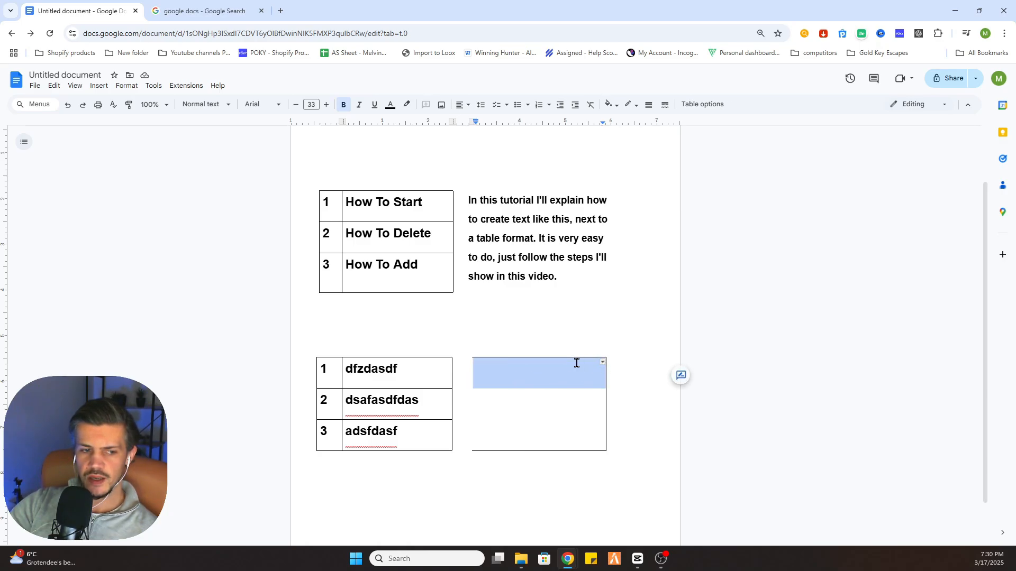
left_click(602, 363)
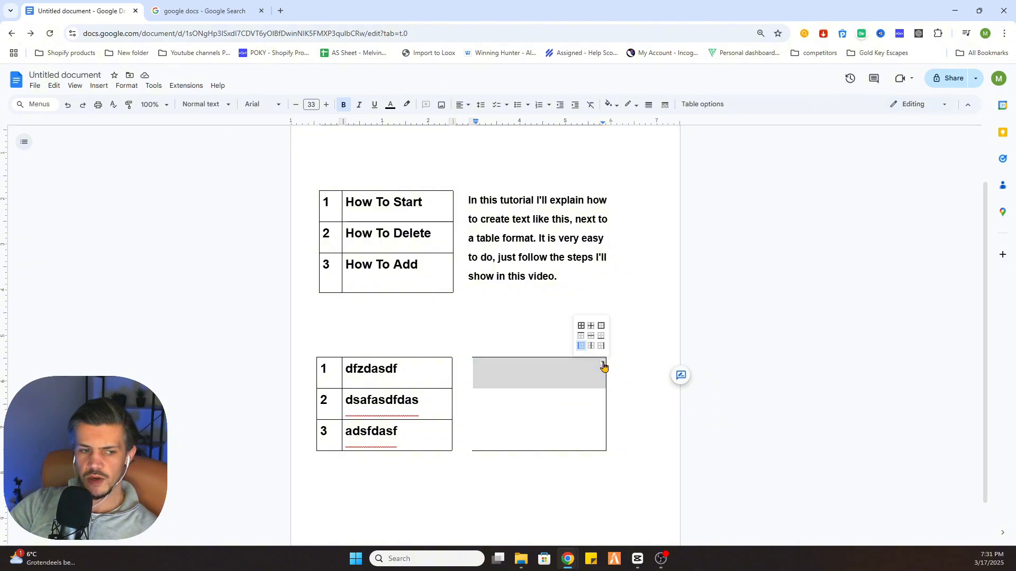
left_click(582, 326)
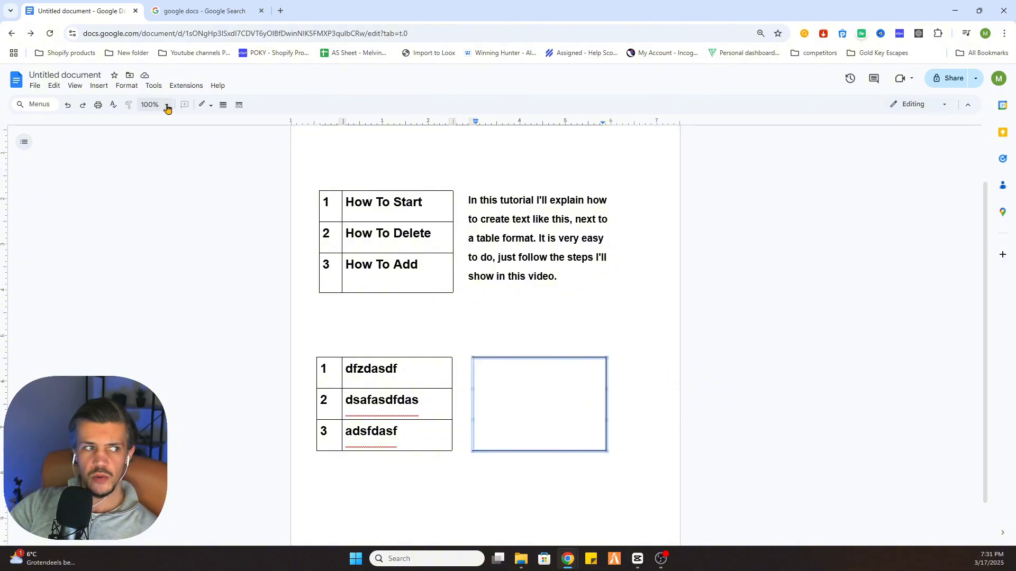
left_click(211, 106)
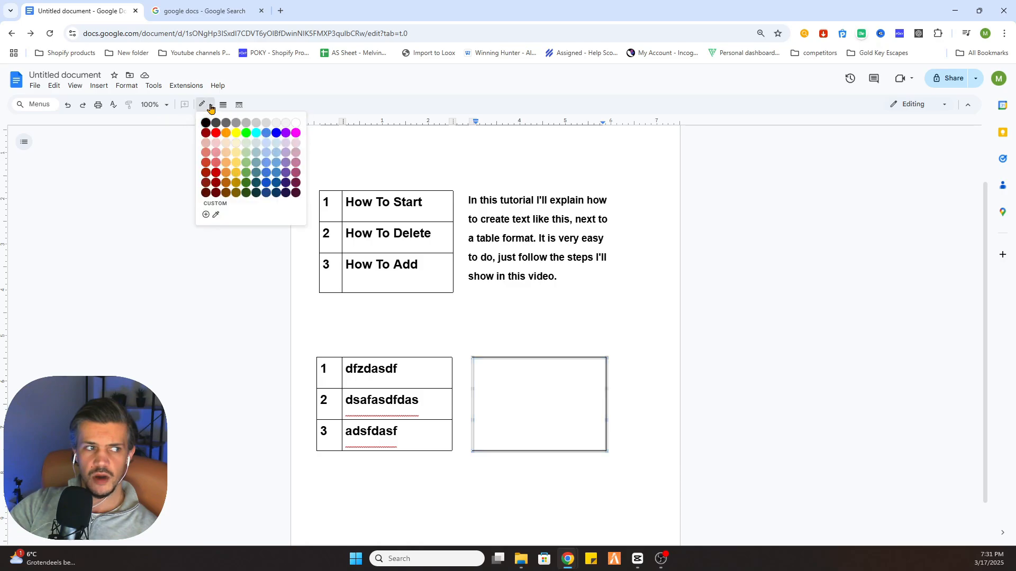
left_click(296, 124)
left_click(646, 431)
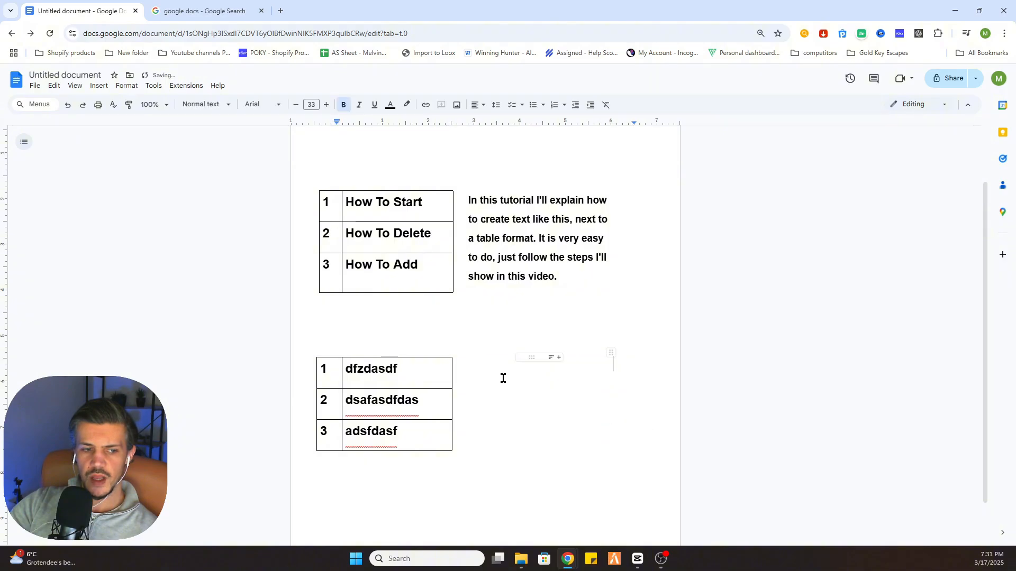
Copy the explanation paragraph from the example table and paste it into the merged last cell
double_click(497, 372)
left_click(527, 374)
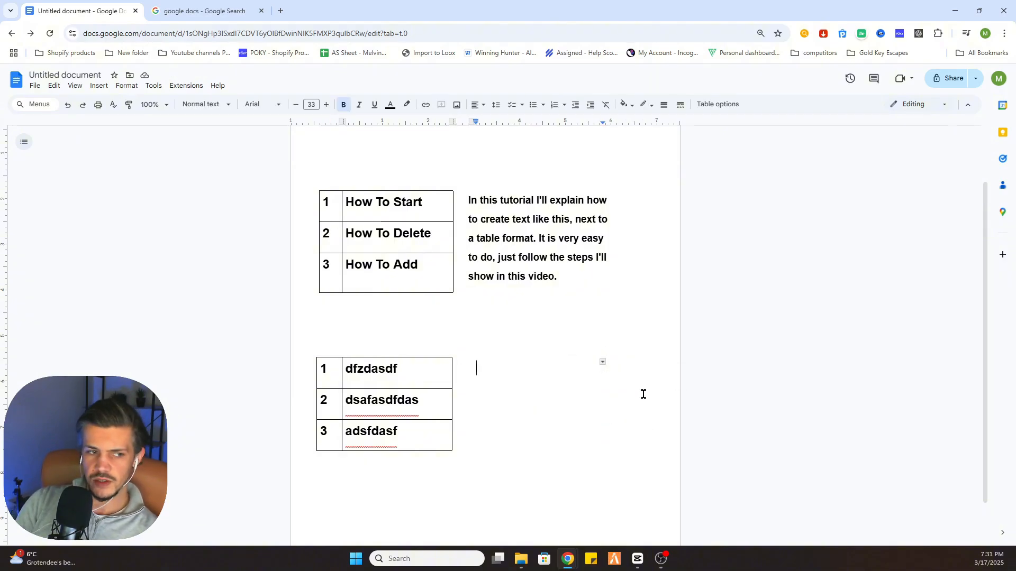
double_click(497, 262)
left_click_drag(559, 276, 469, 199)
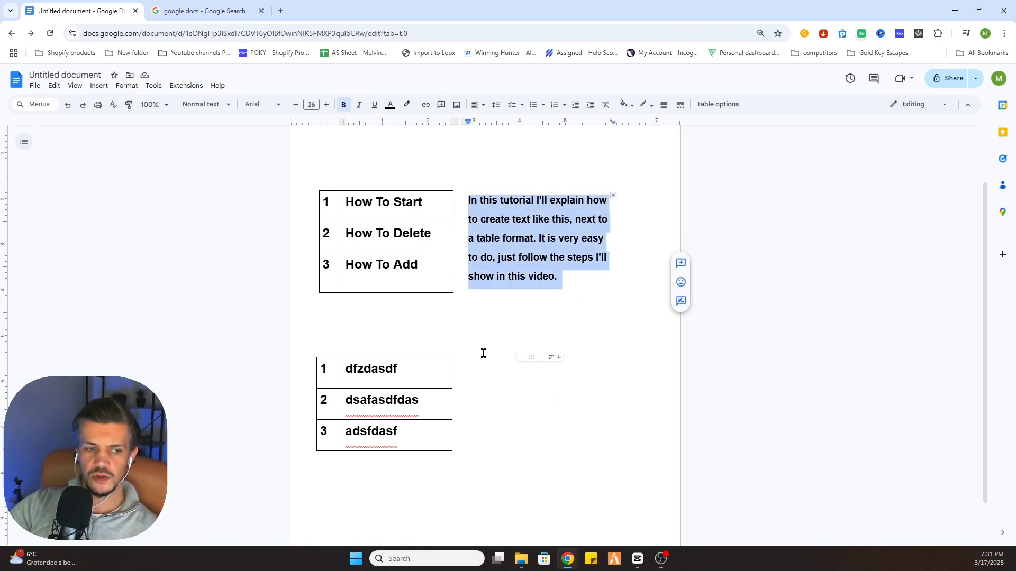
key("ctrl+c")
left_click(505, 378)
key("ctrl+v")
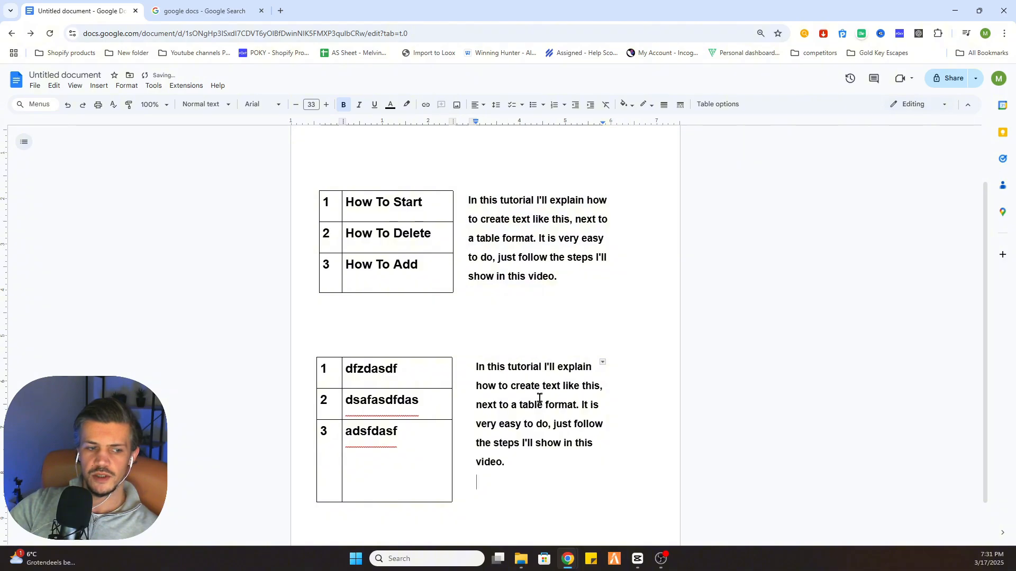
Shorten the pasted text to end at "next to a table format." by deleting the remaining sentences
left_click(402, 491)
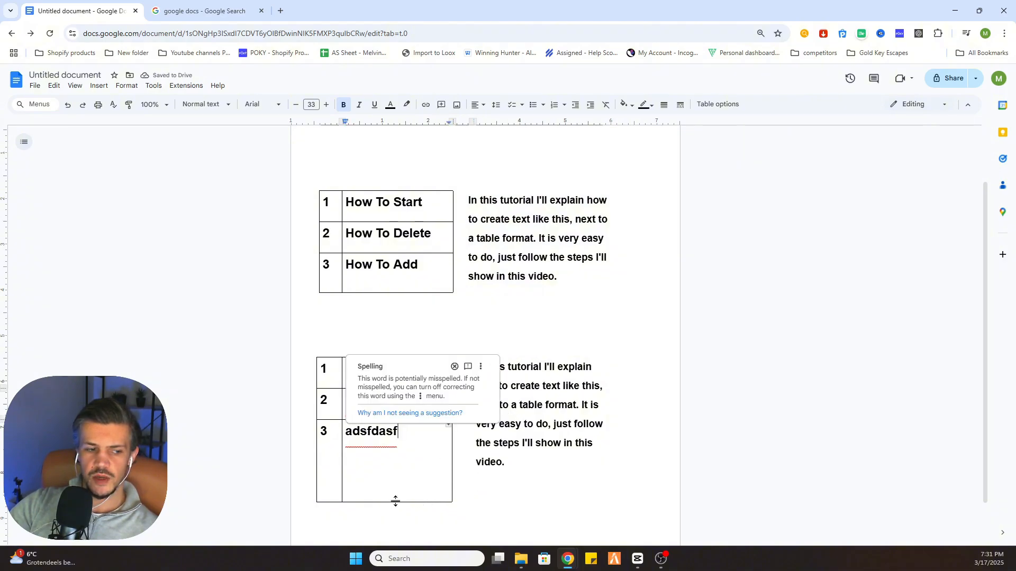
left_click_drag(397, 502, 399, 447)
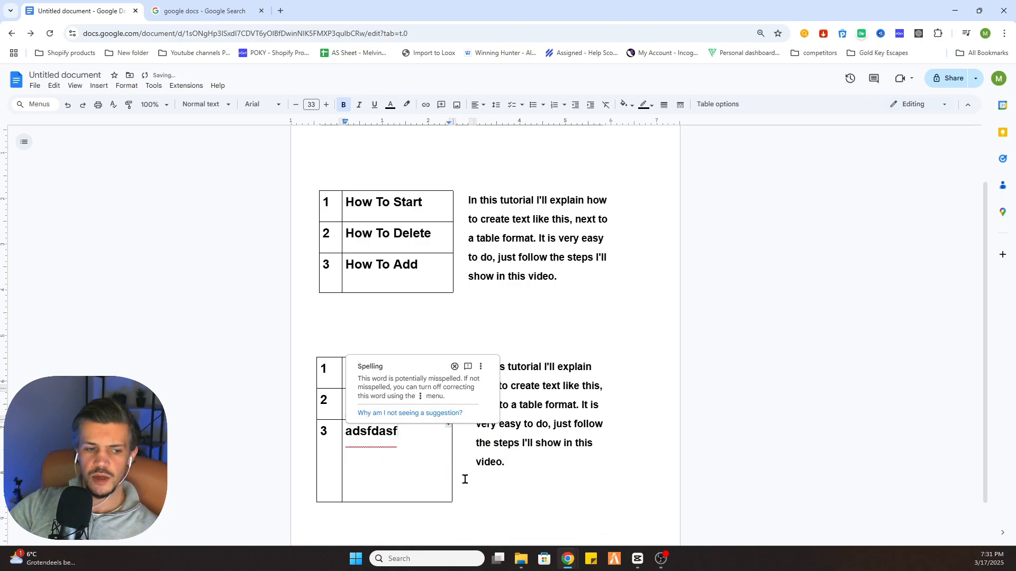
left_click(480, 444)
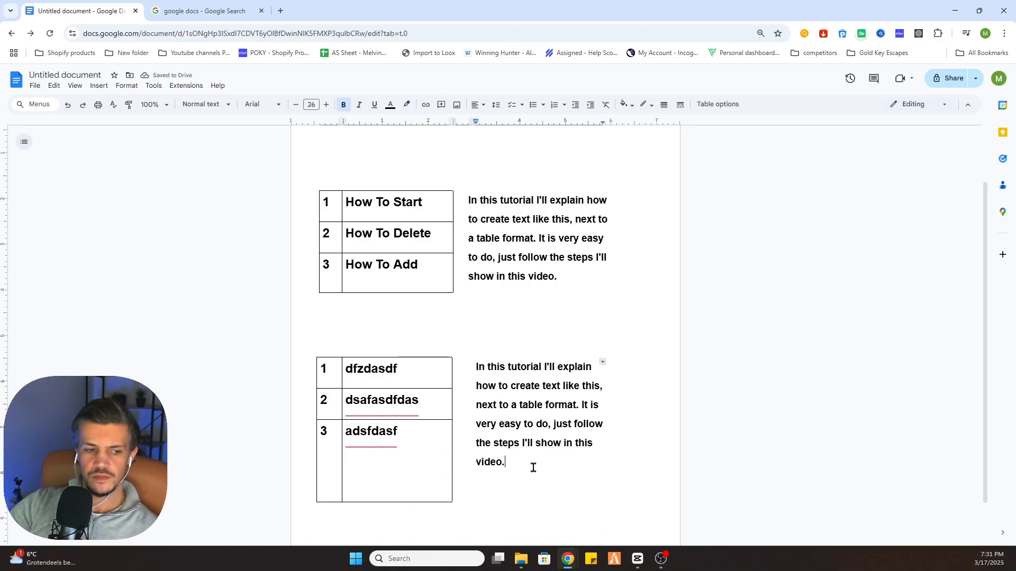
left_click_drag(533, 467, 580, 402)
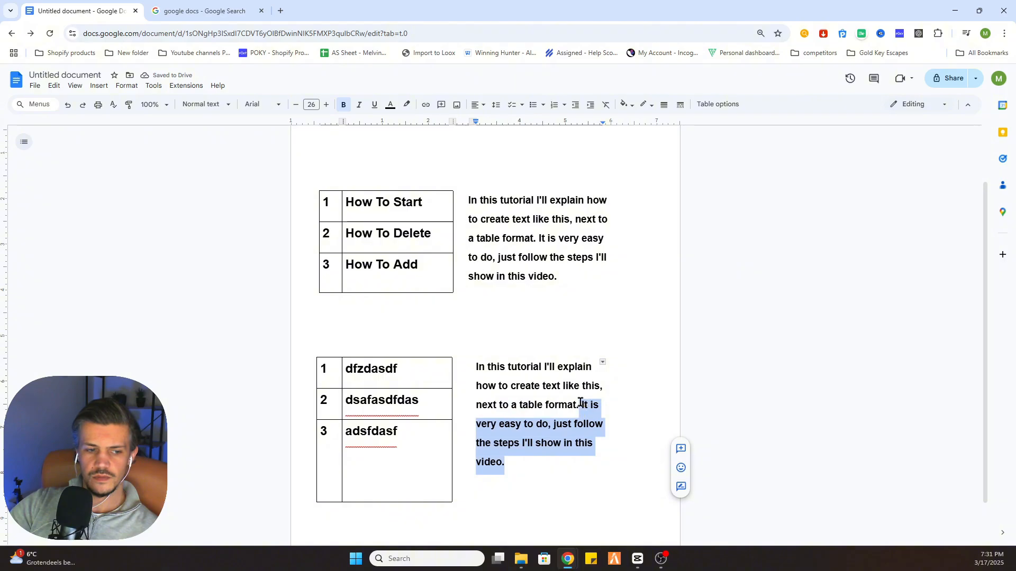
key("BackSpace")
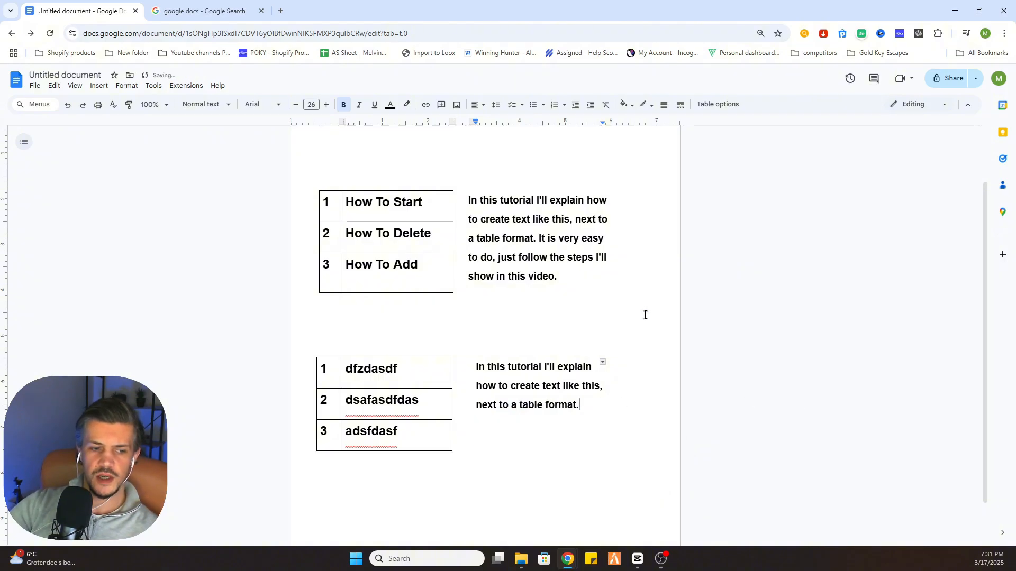
key("Return")
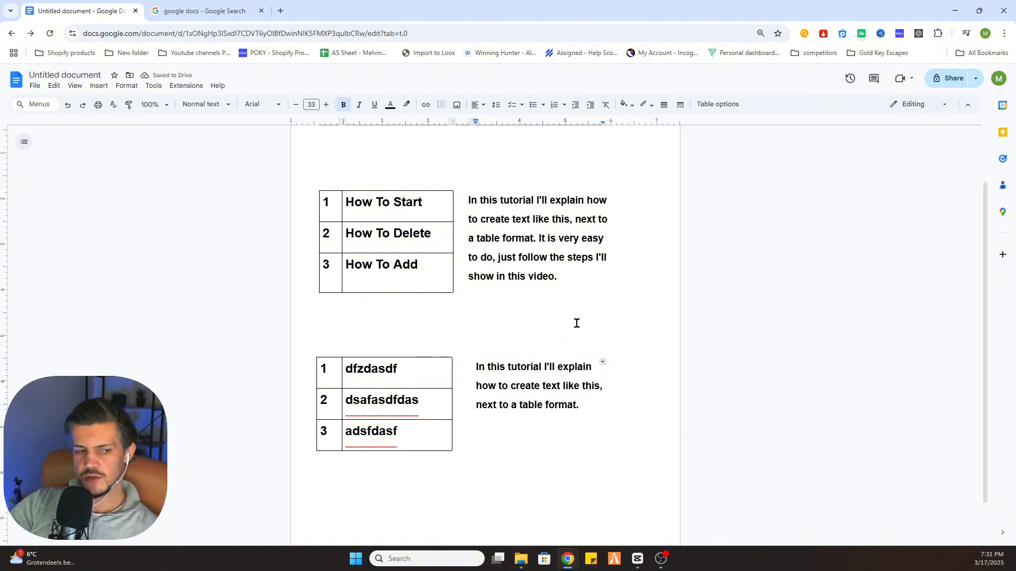